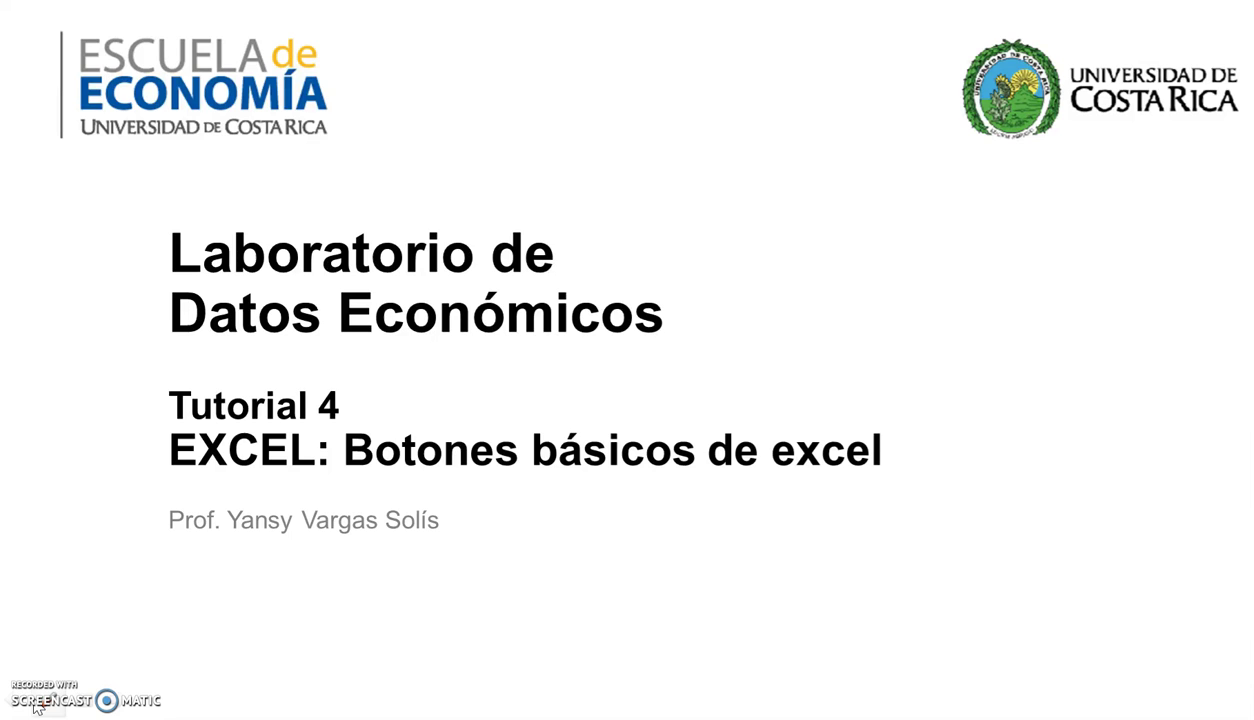
# Step: Leave the PowerPoint title slide for the Excel sheet of state marriage and divorce data
pyautogui.hotkey('alt', 'Tab')
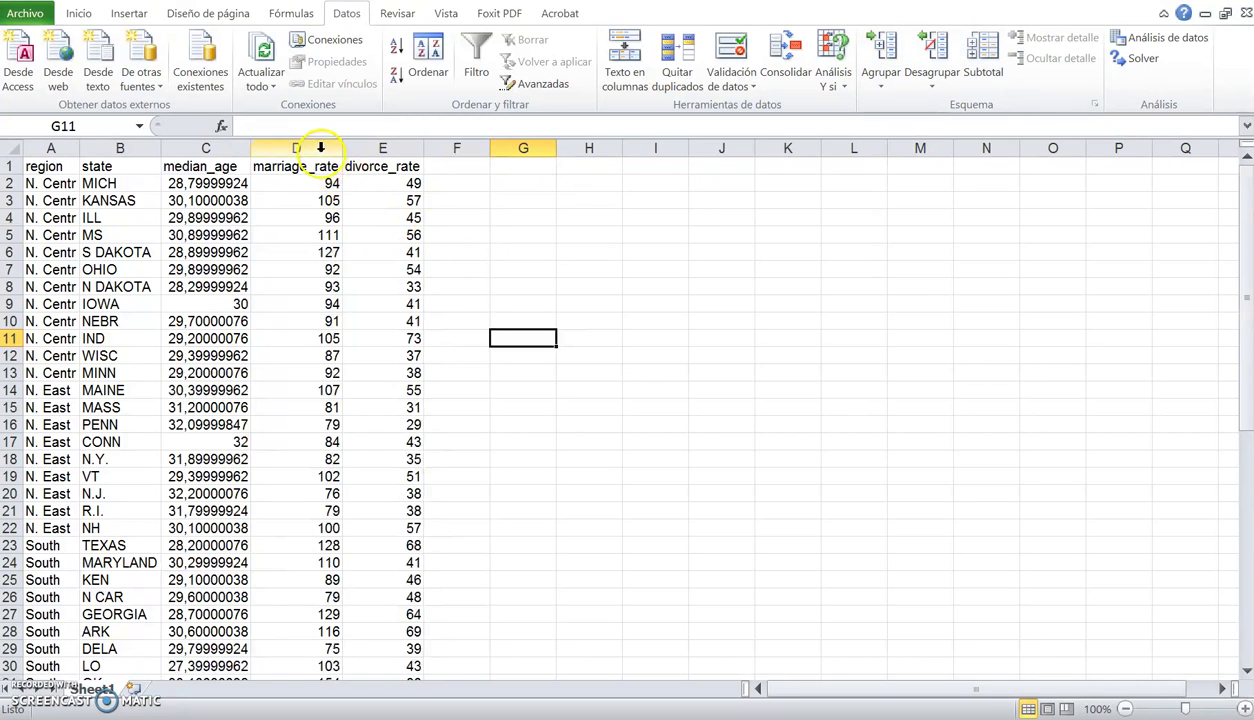
# Step: Group columns D:E (marriage_rate, divorce_rate), then collapse and re-expand the group to test it
pyautogui.moveTo(318, 146); pyautogui.dragTo(366, 146)
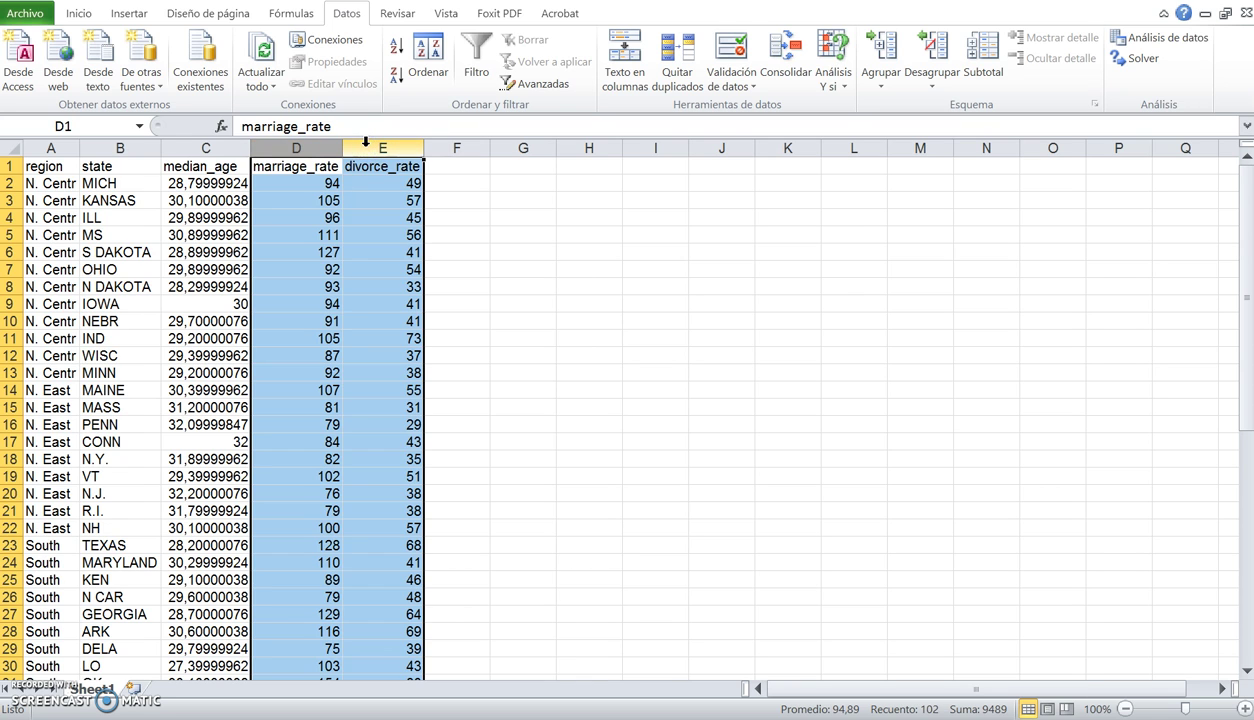
pyautogui.click(884, 55)
pyautogui.click(885, 55)
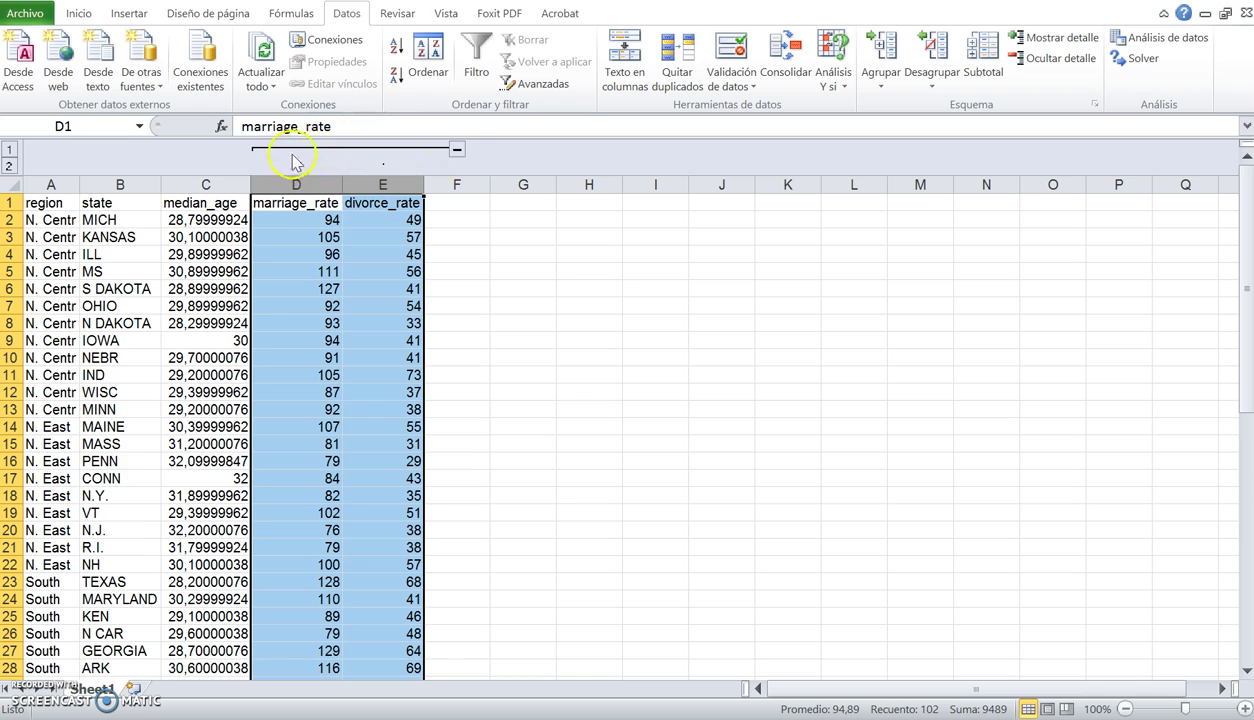
pyautogui.click(457, 150)
pyautogui.click(457, 150)
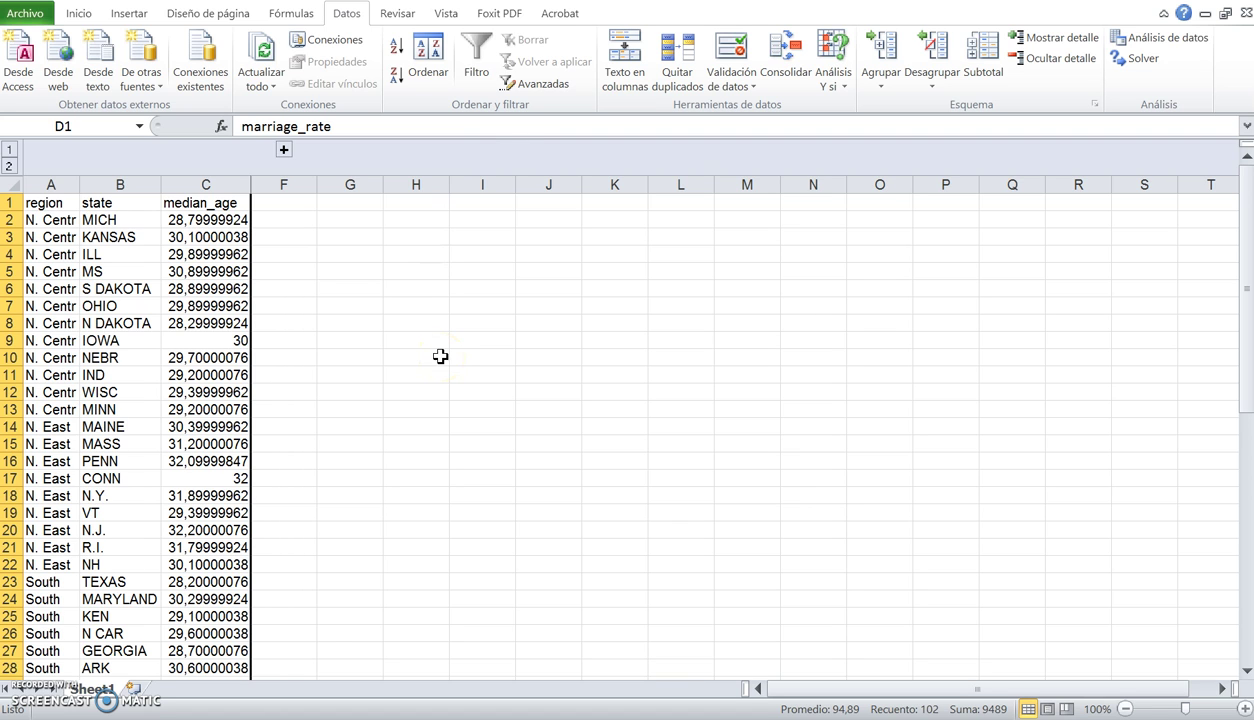
pyautogui.click(284, 149)
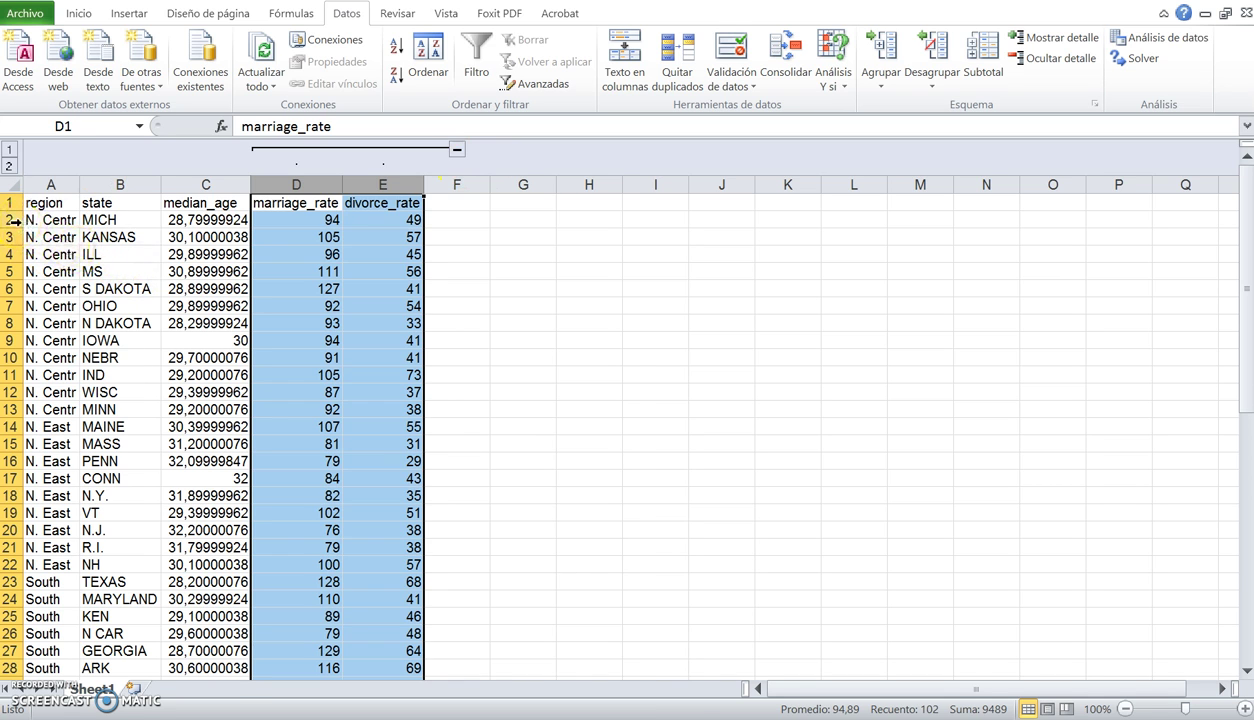
# Step: Group rows 2–13, the N. Centr states, into a row outline group
pyautogui.moveTo(14, 221); pyautogui.dragTo(14, 362)
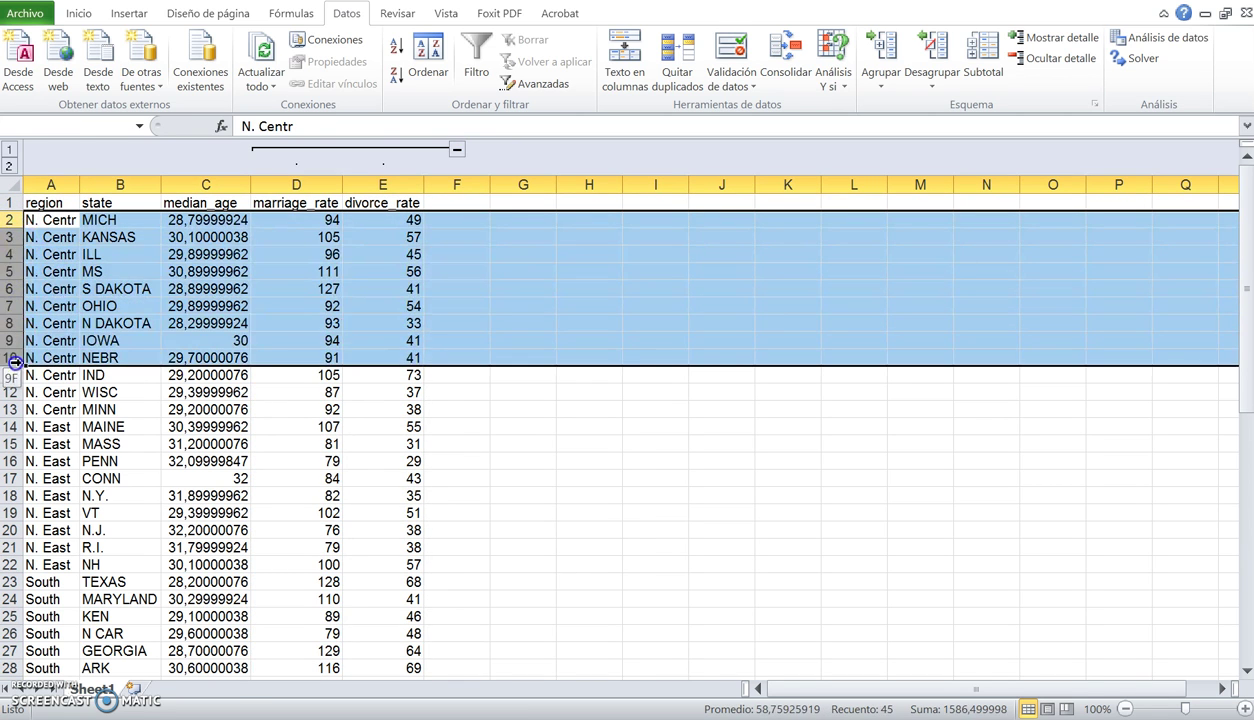
pyautogui.moveTo(14, 362)
pyautogui.mouseDown()
pyautogui.moveTo(22, 564)
pyautogui.moveTo(30, 409)
pyautogui.mouseUp()
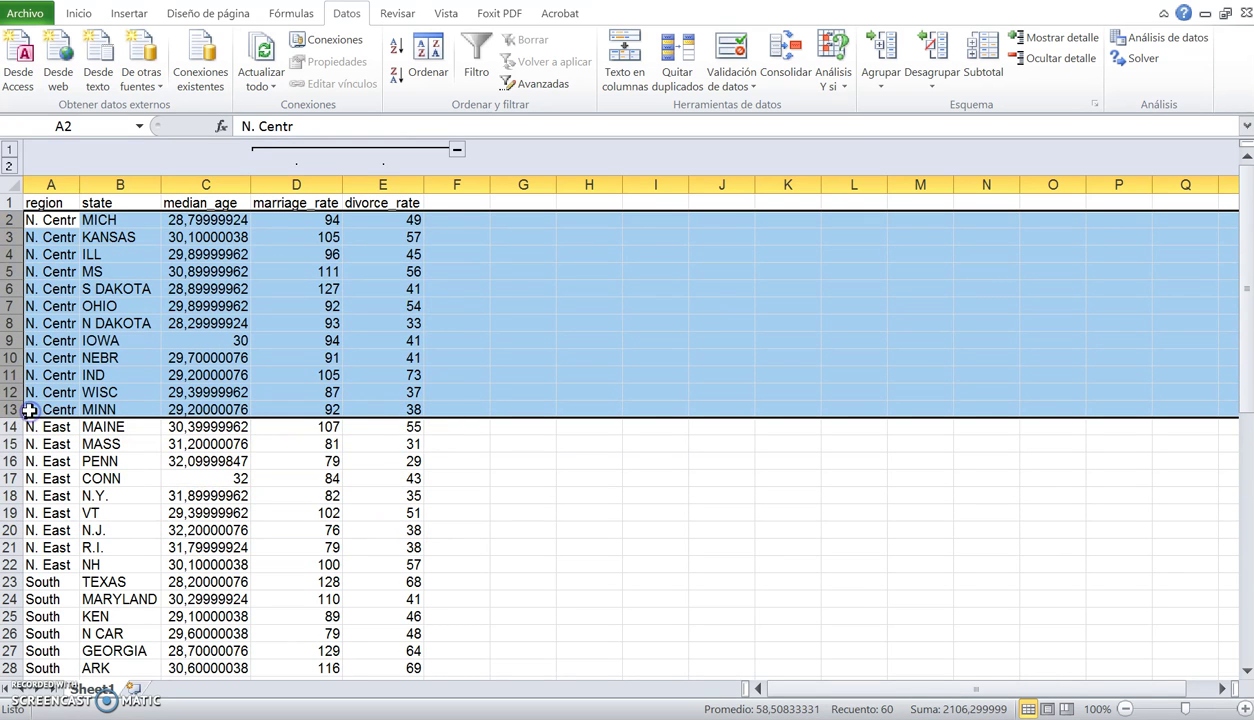
pyautogui.click(882, 55)
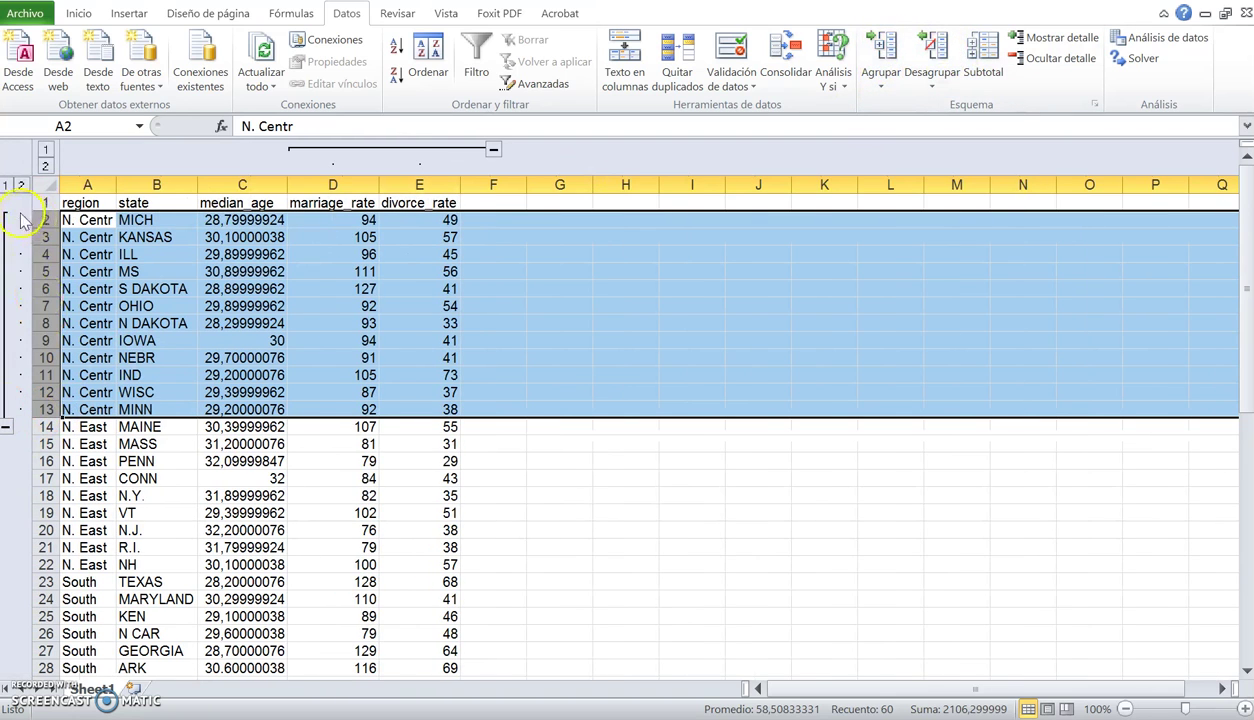
# Step: Collapse the N. Centr row group and the D:E column group, then expand both again
pyautogui.click(6, 427)
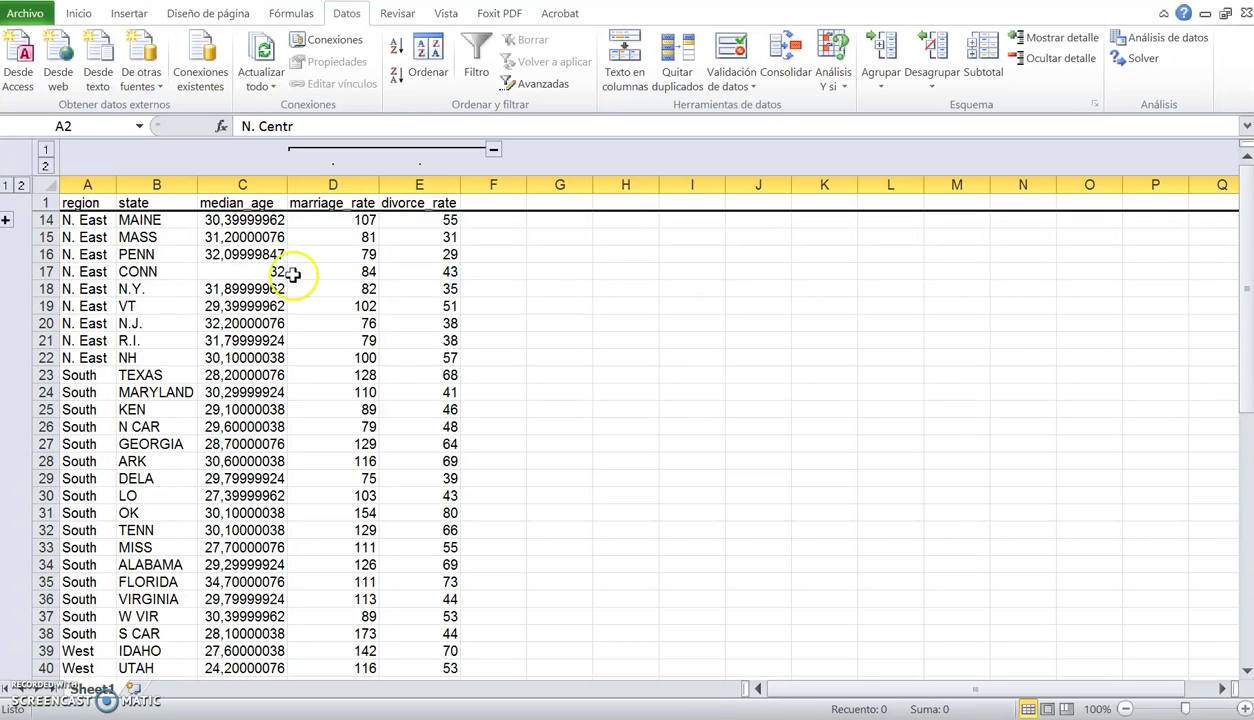
pyautogui.click(493, 150)
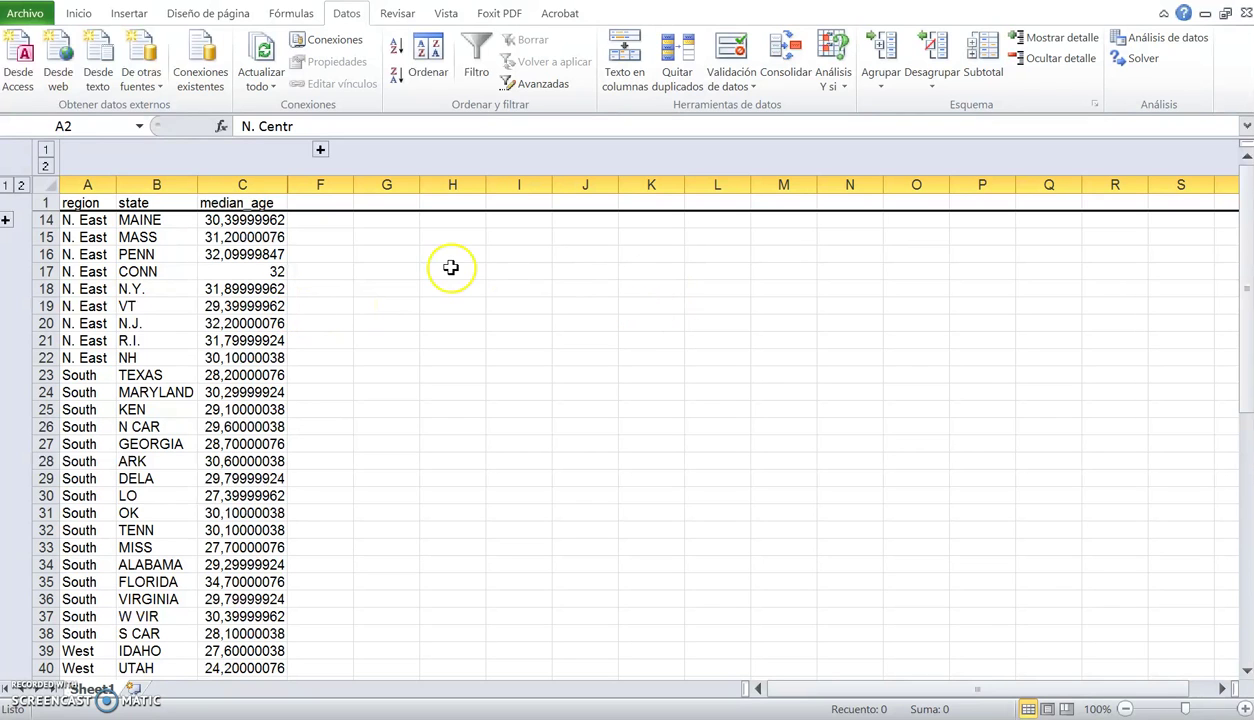
pyautogui.click(320, 150)
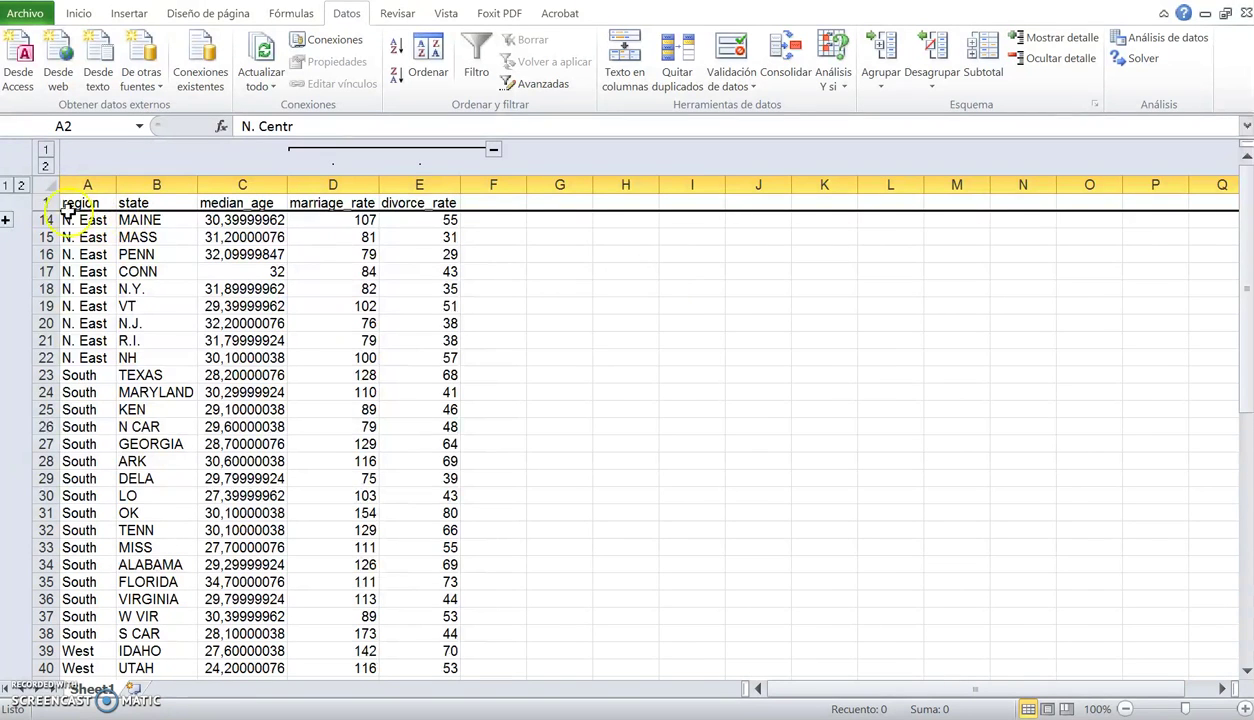
pyautogui.click(5, 219)
pyautogui.click(607, 457)
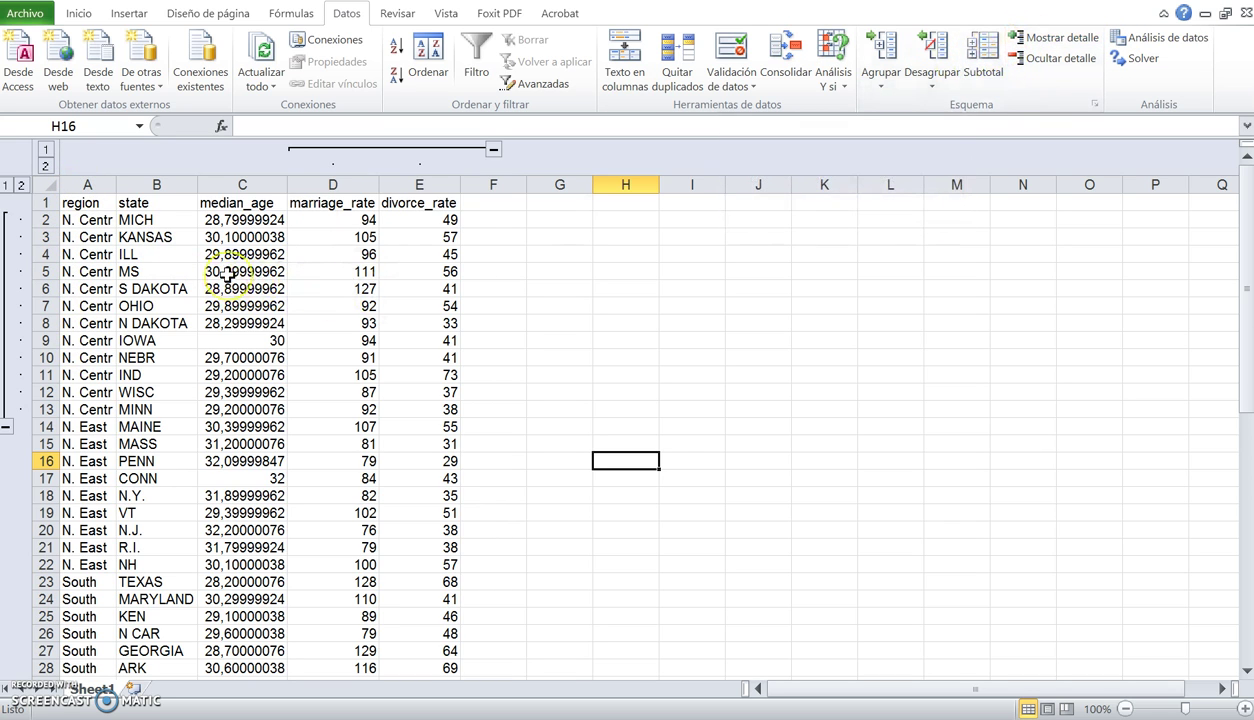
# Step: Sort the table by region from A to Z and bring up the Subtotal dialog
pyautogui.click(100, 201)
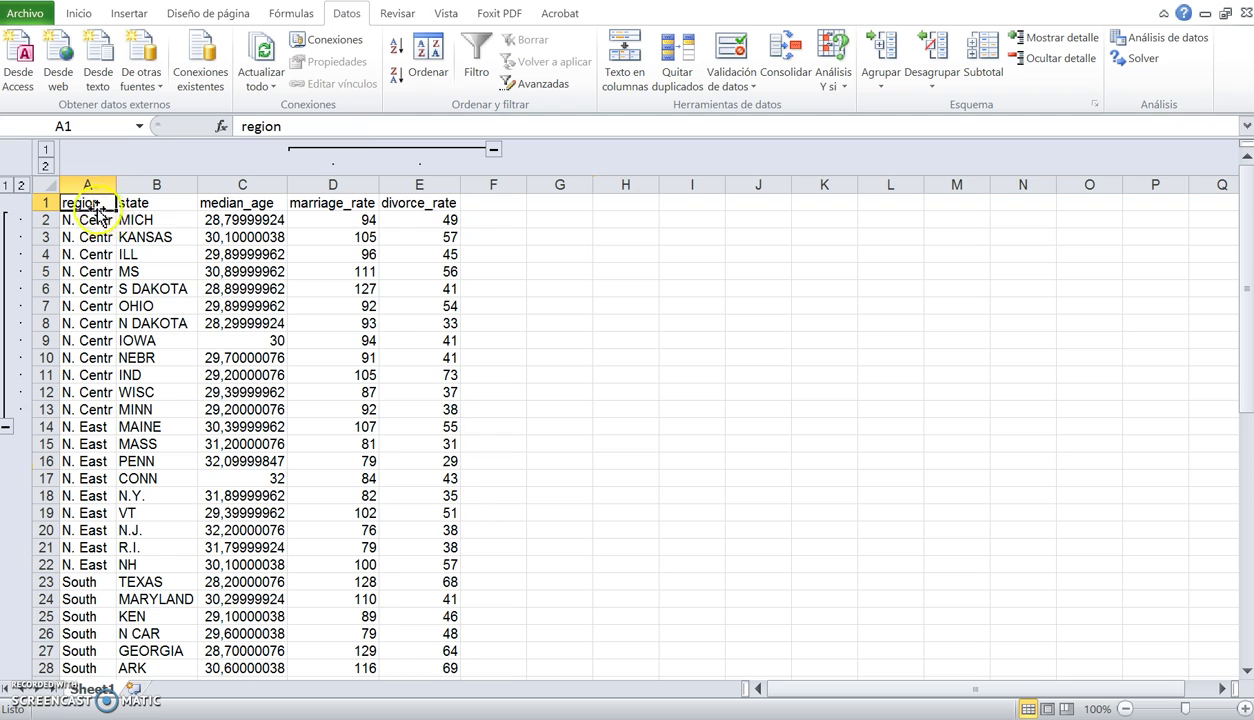
pyautogui.click(84, 212)
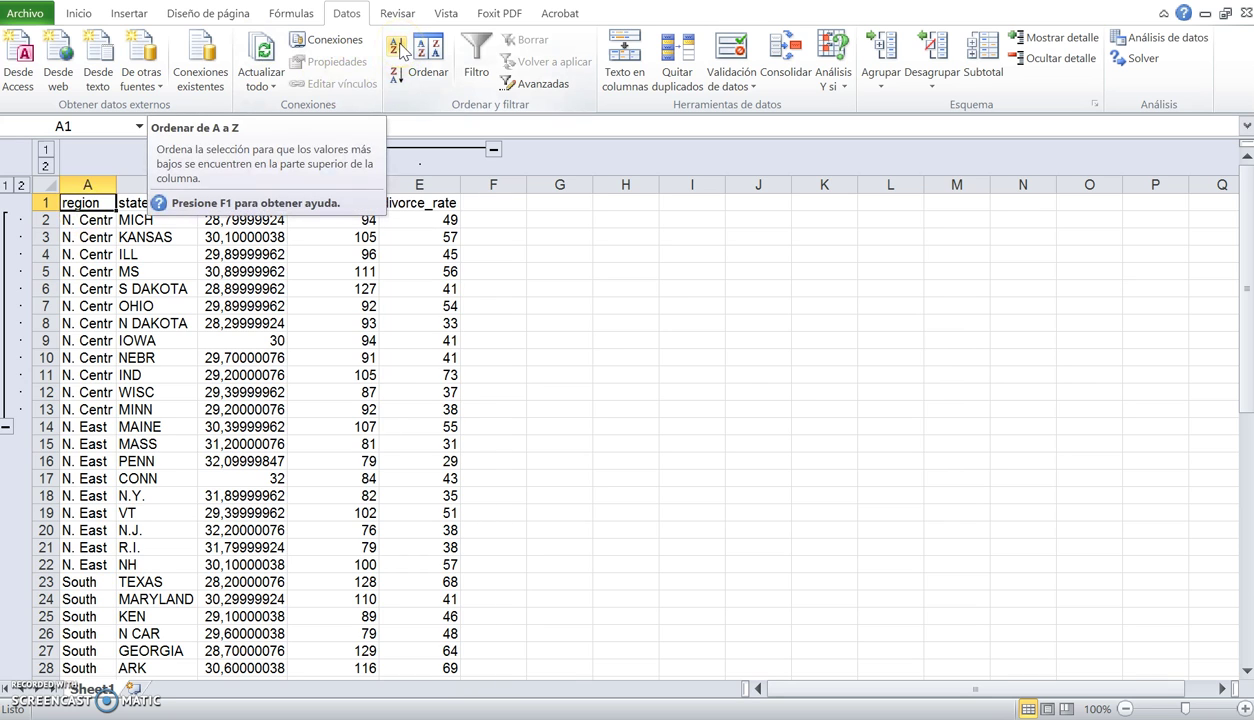
pyautogui.click(400, 50)
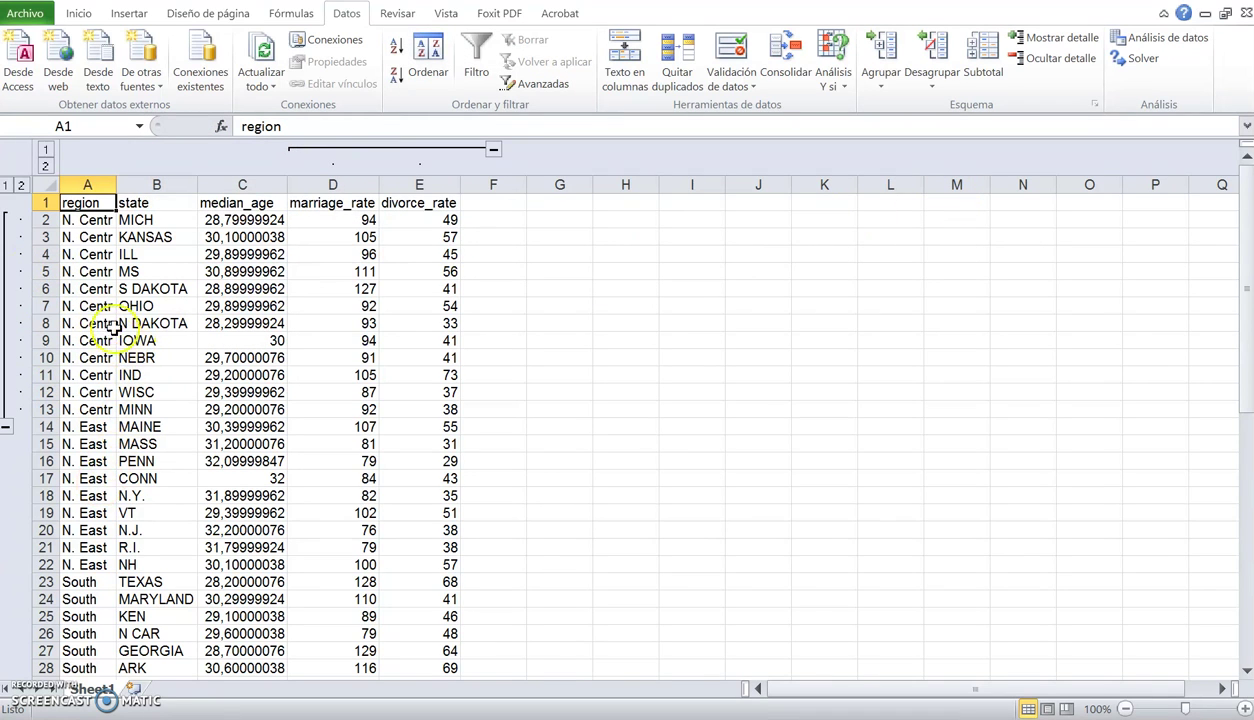
pyautogui.click(988, 52)
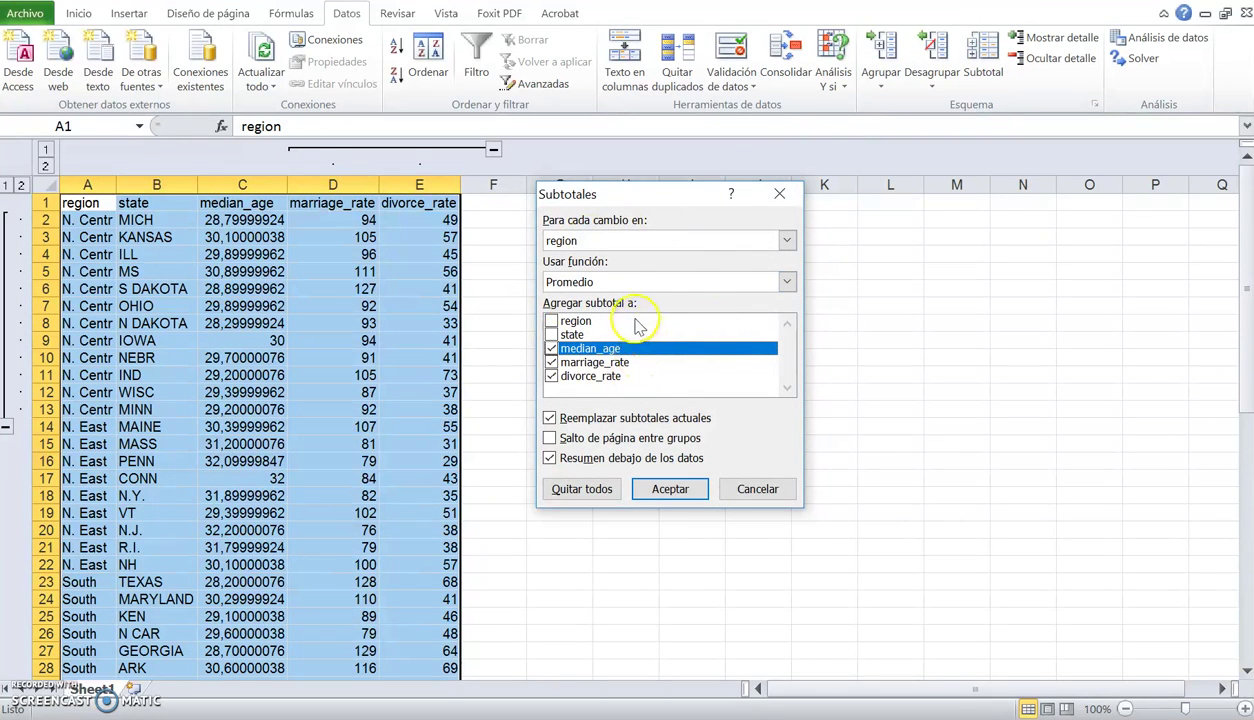
# Step: At each change in region, subtotal median_age, marriage_rate and divorce_rate using Promedio
pyautogui.click(614, 284)
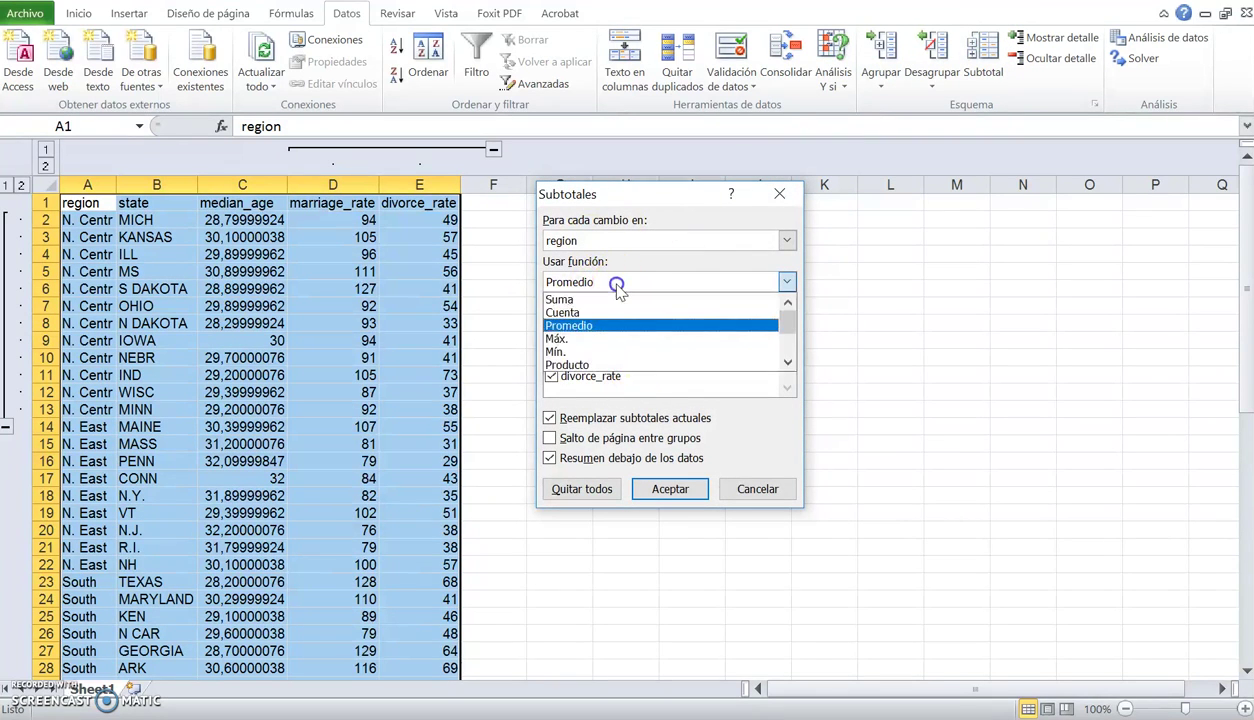
pyautogui.click(577, 327)
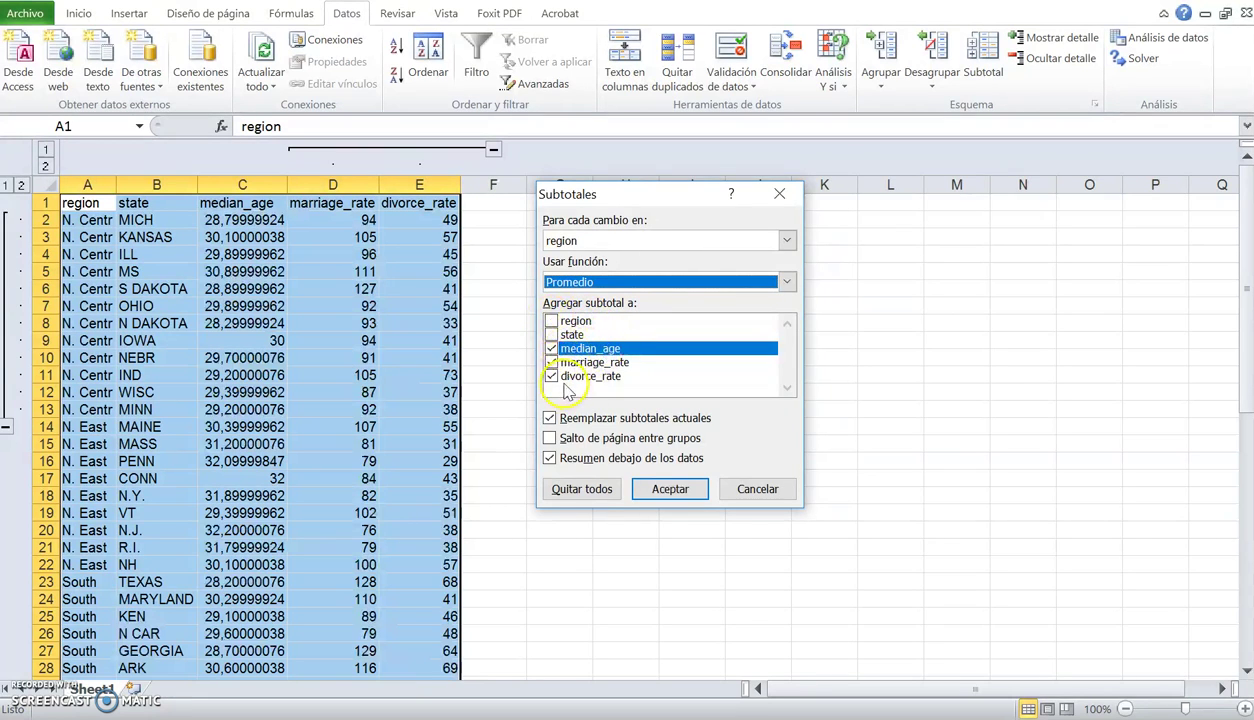
pyautogui.click(660, 492)
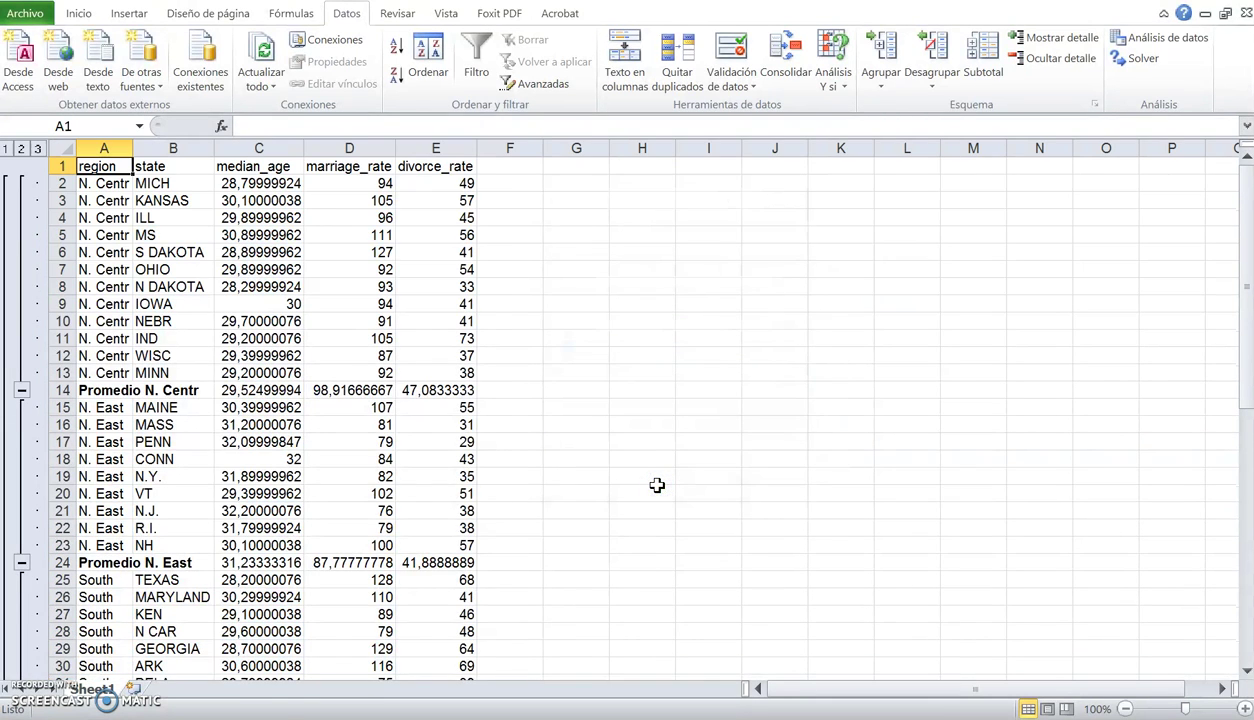
pyautogui.click(7, 149)
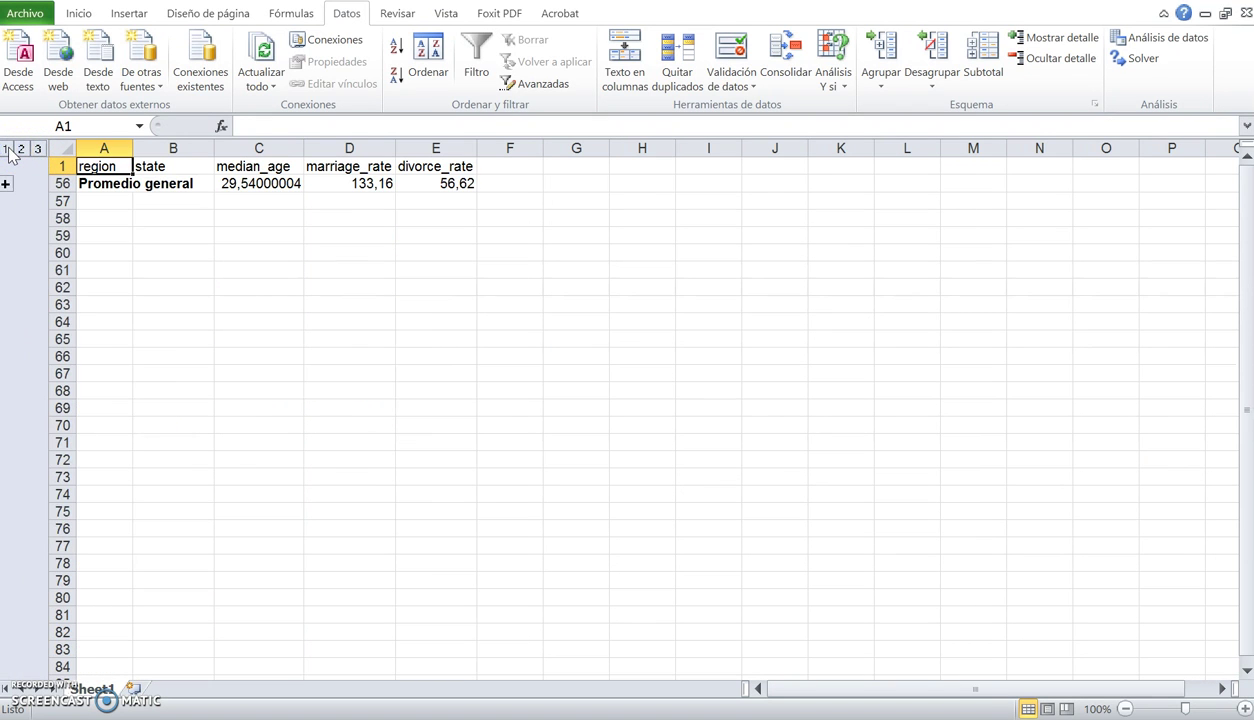
pyautogui.click(21, 148)
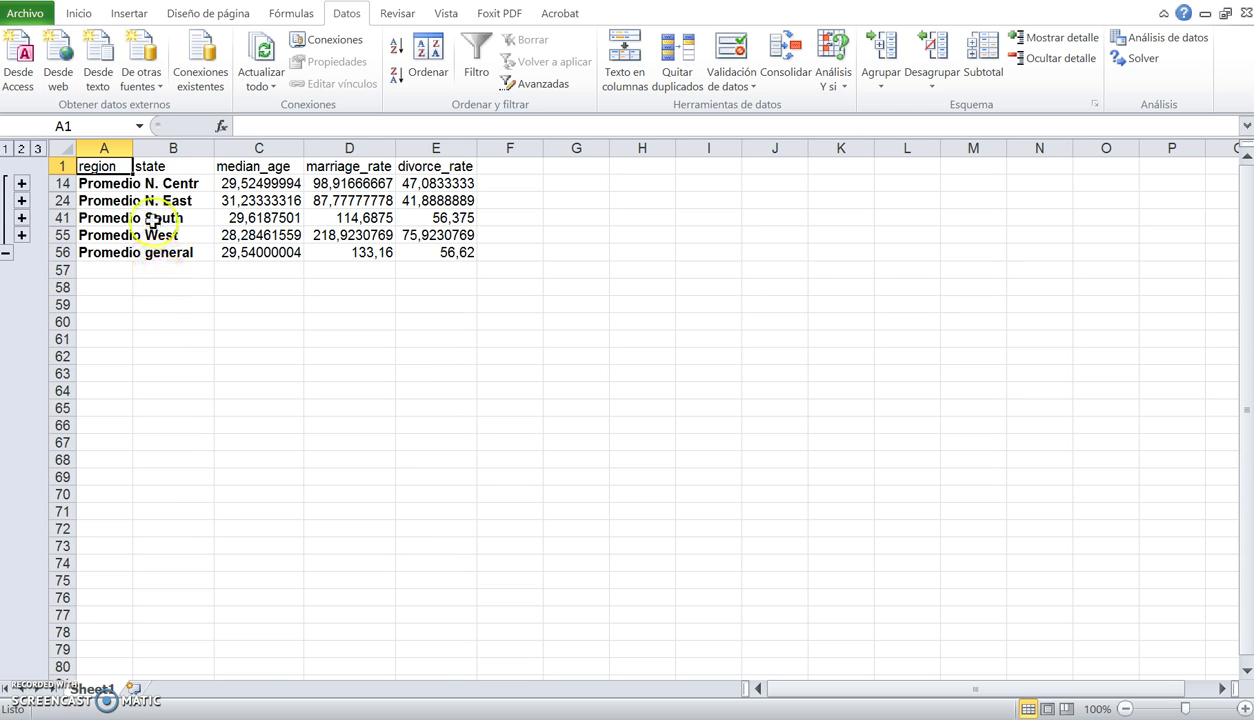
pyautogui.click(37, 148)
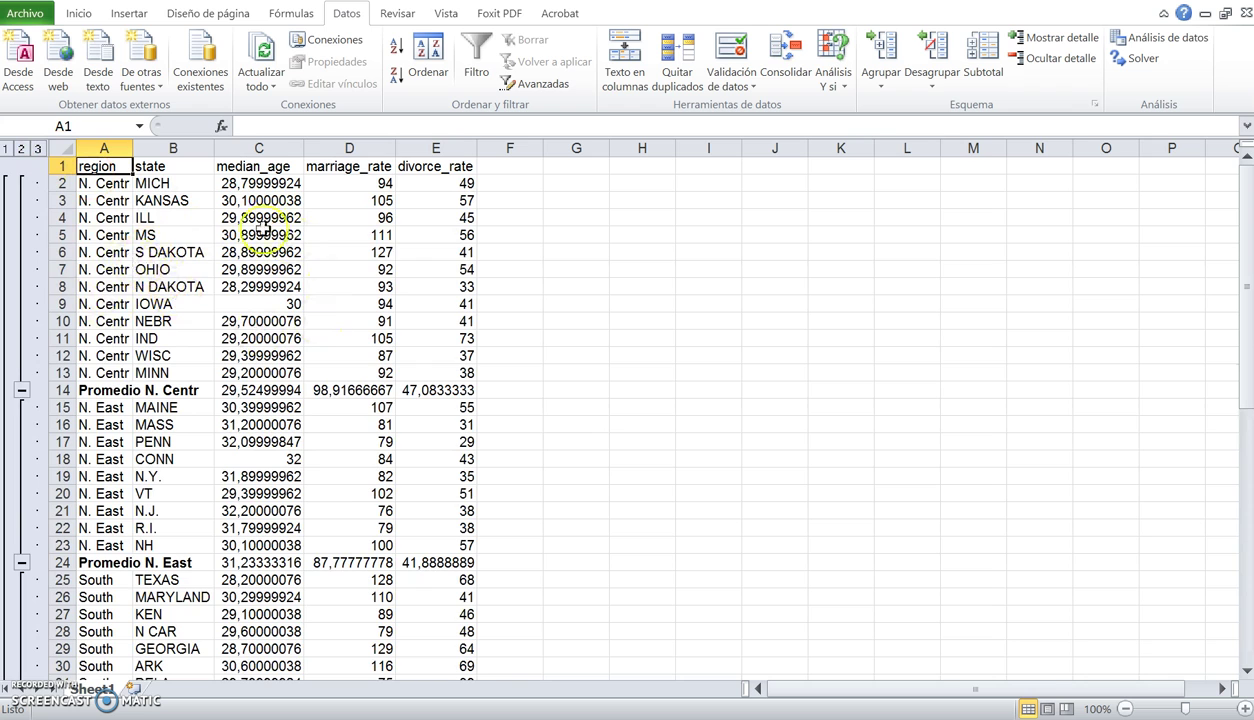